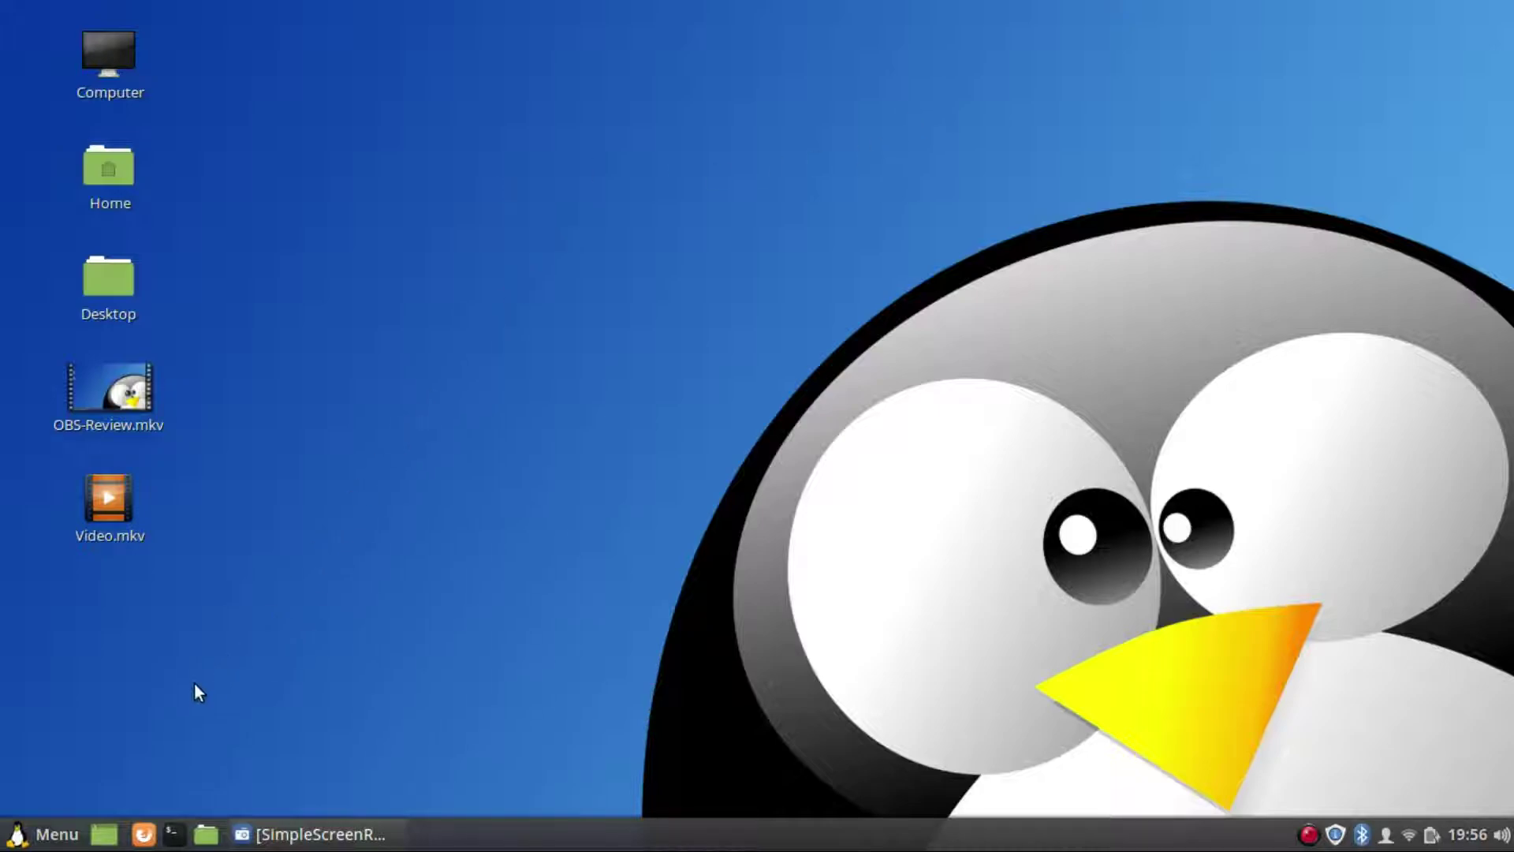
- Search the application menu for 'printer' and highlight the Printers result
click(53, 834)
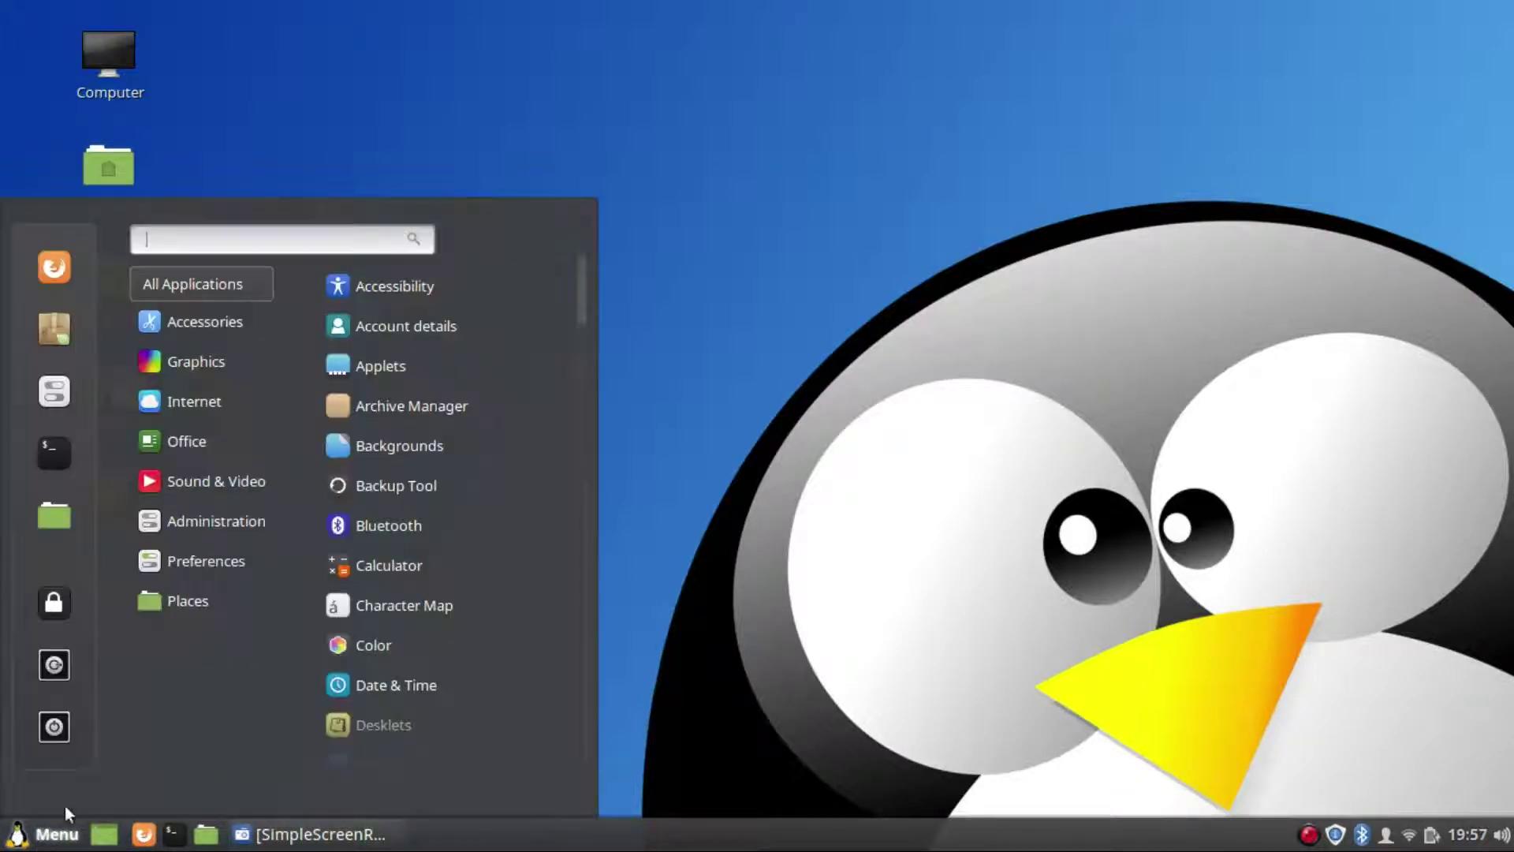
text(p)
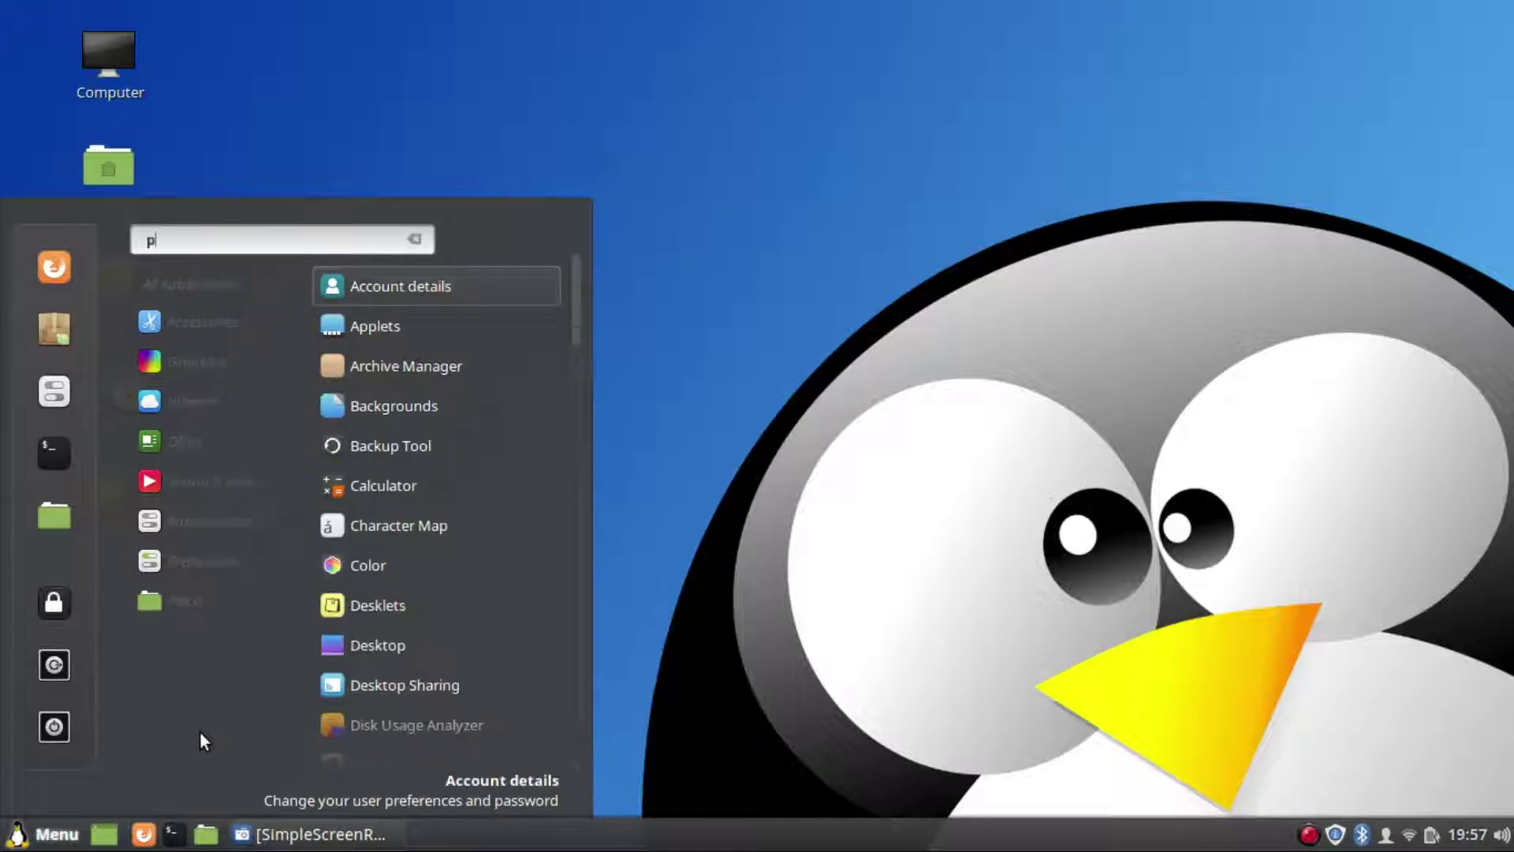
text(rinter)
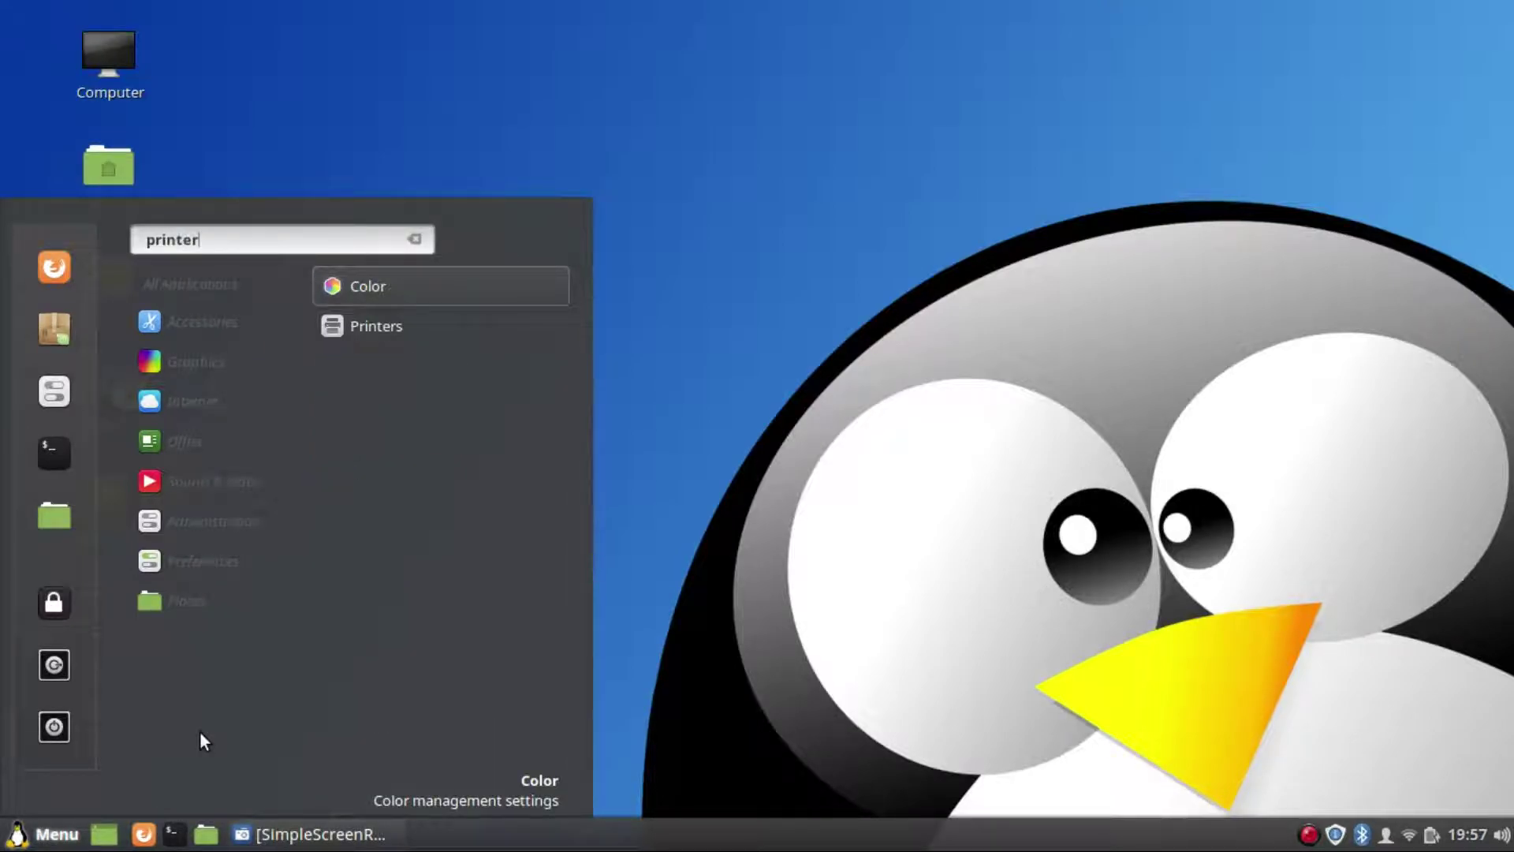
key(Down)
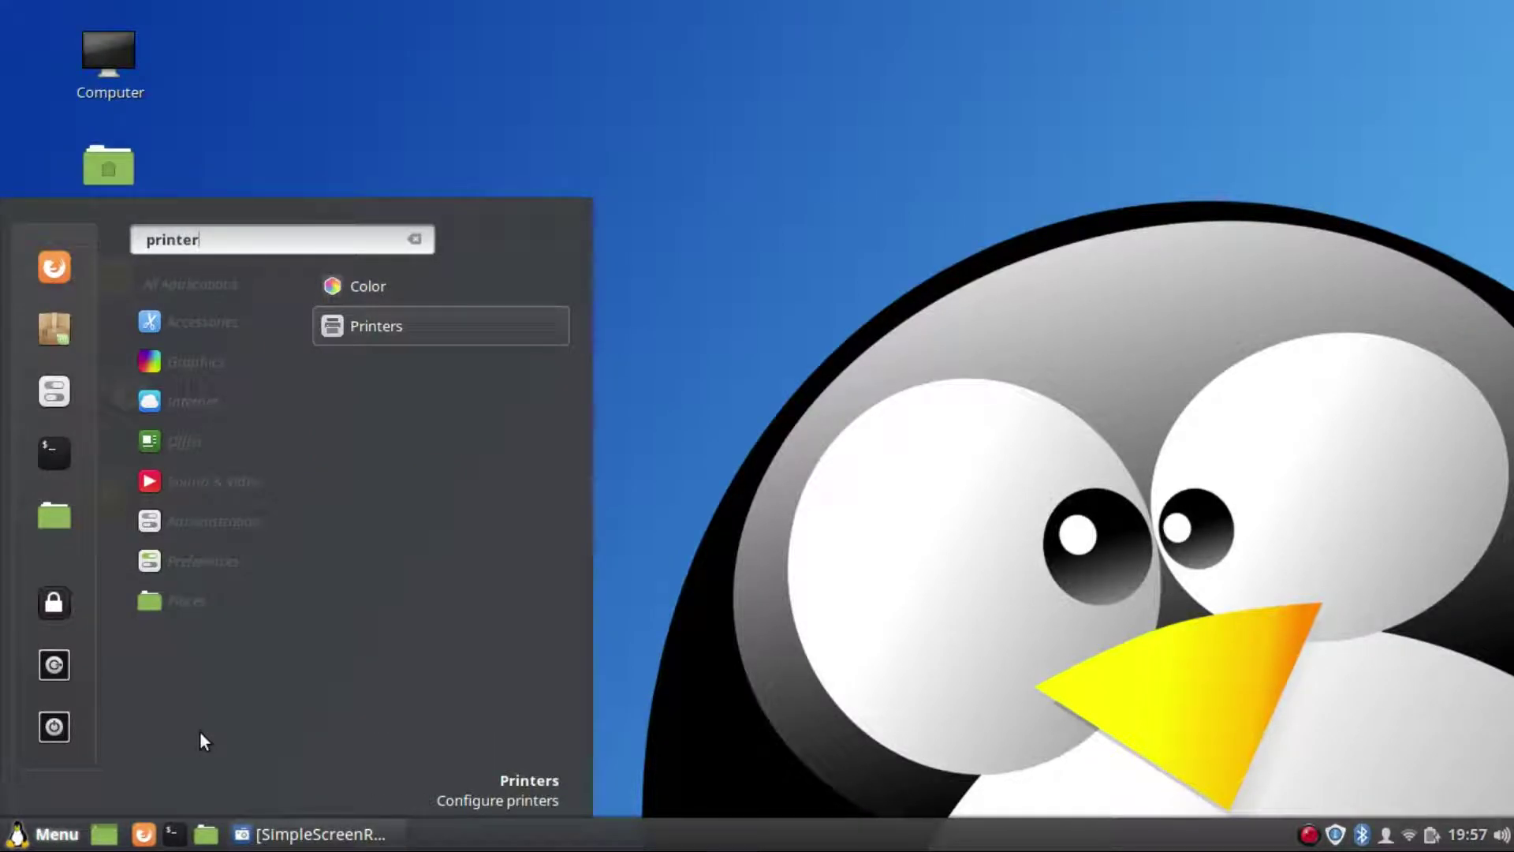
- Launch Printers, reposition its localhost window, and browse then dismiss its menus
key(Return)
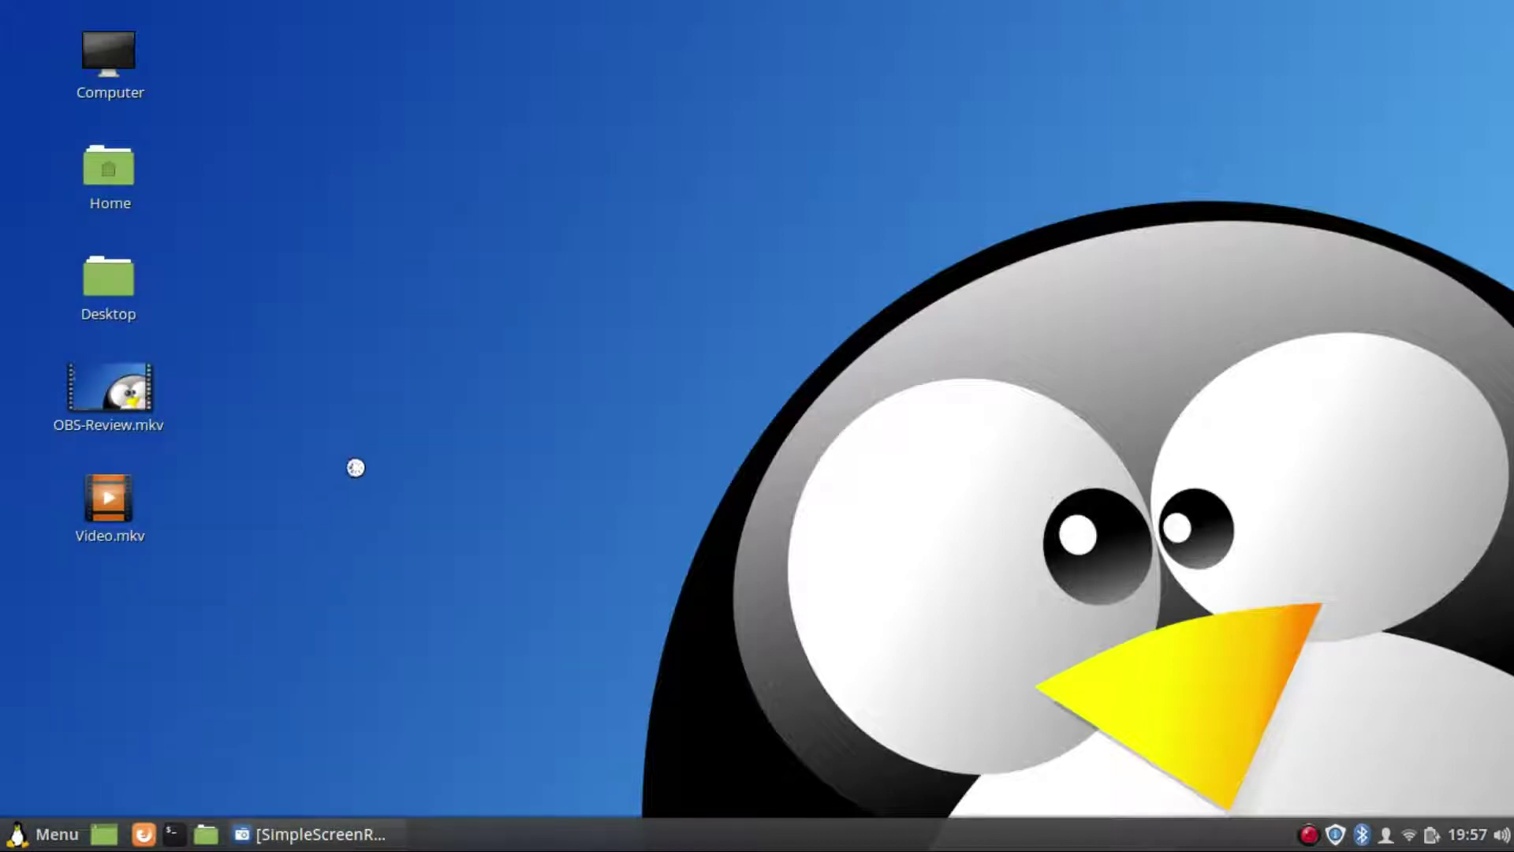
mouse_move(729, 287)
mouse_down()
mouse_move(789, 326)
mouse_move(769, 299)
mouse_up()
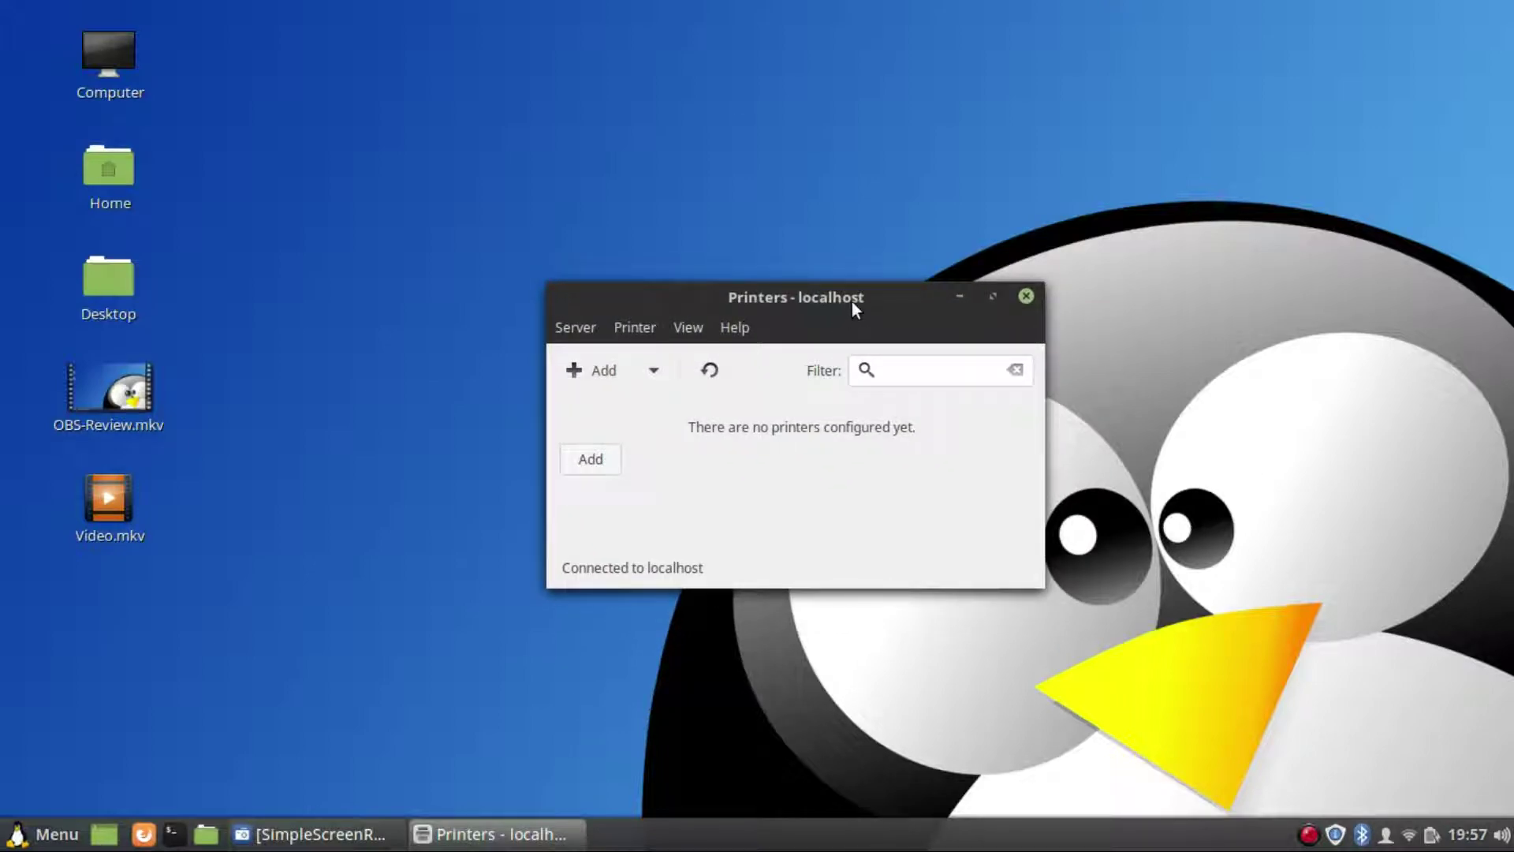
drag(762, 304, 793, 265)
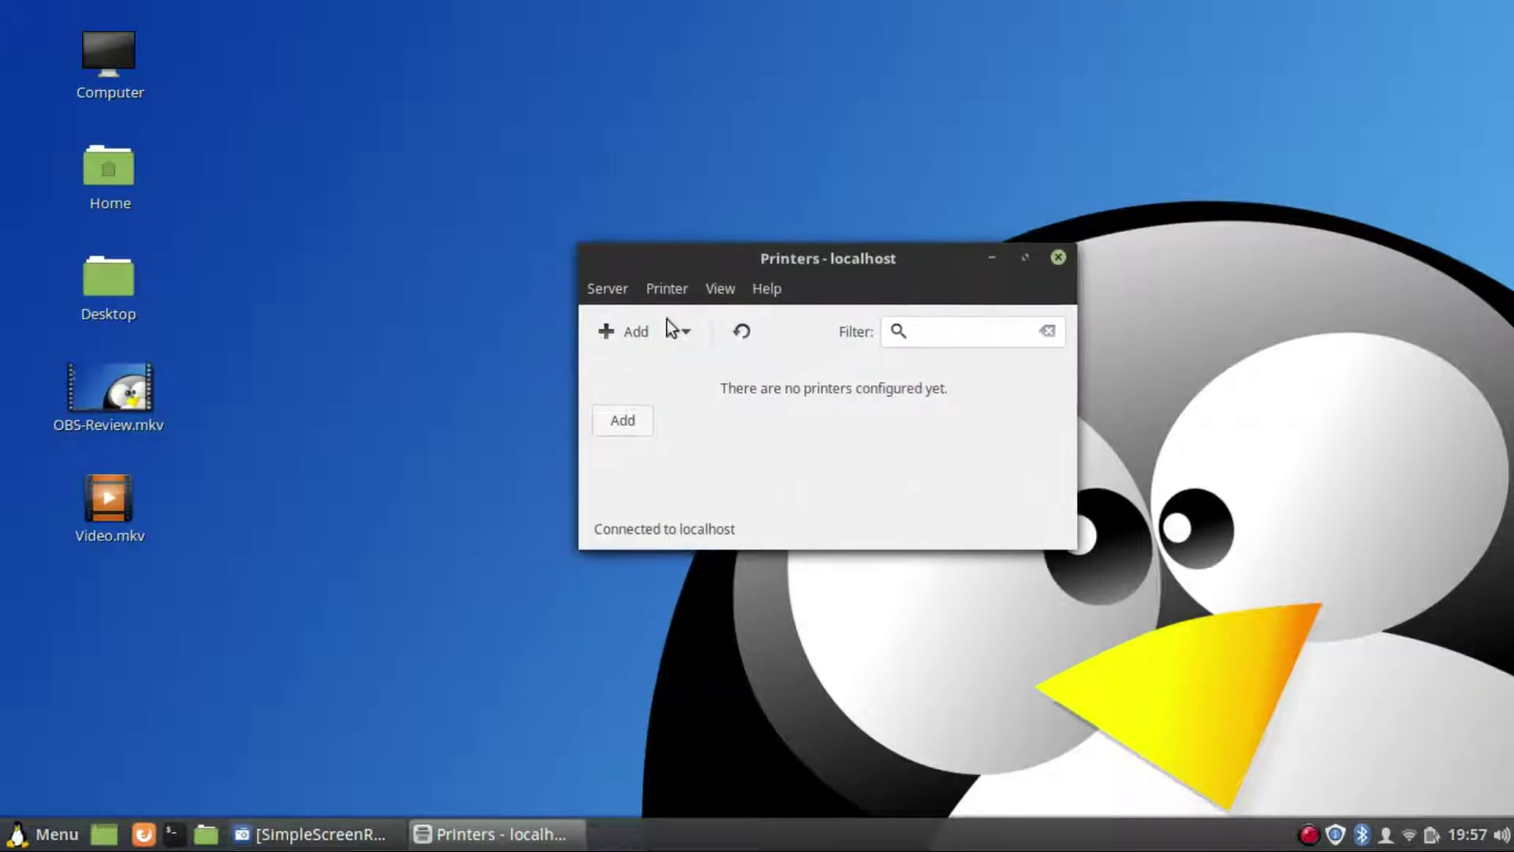
click(613, 292)
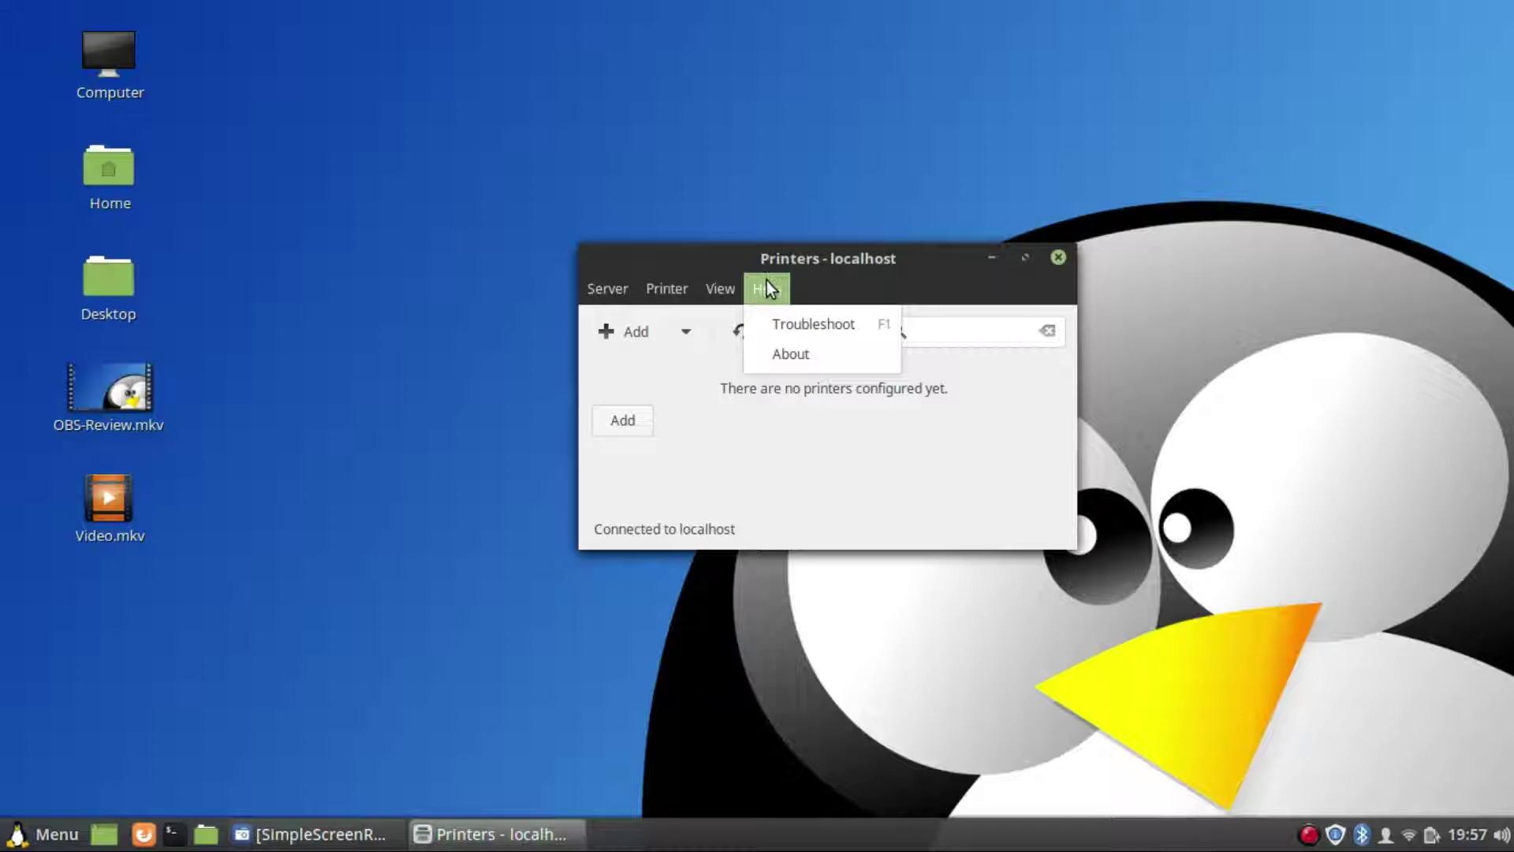
click(736, 411)
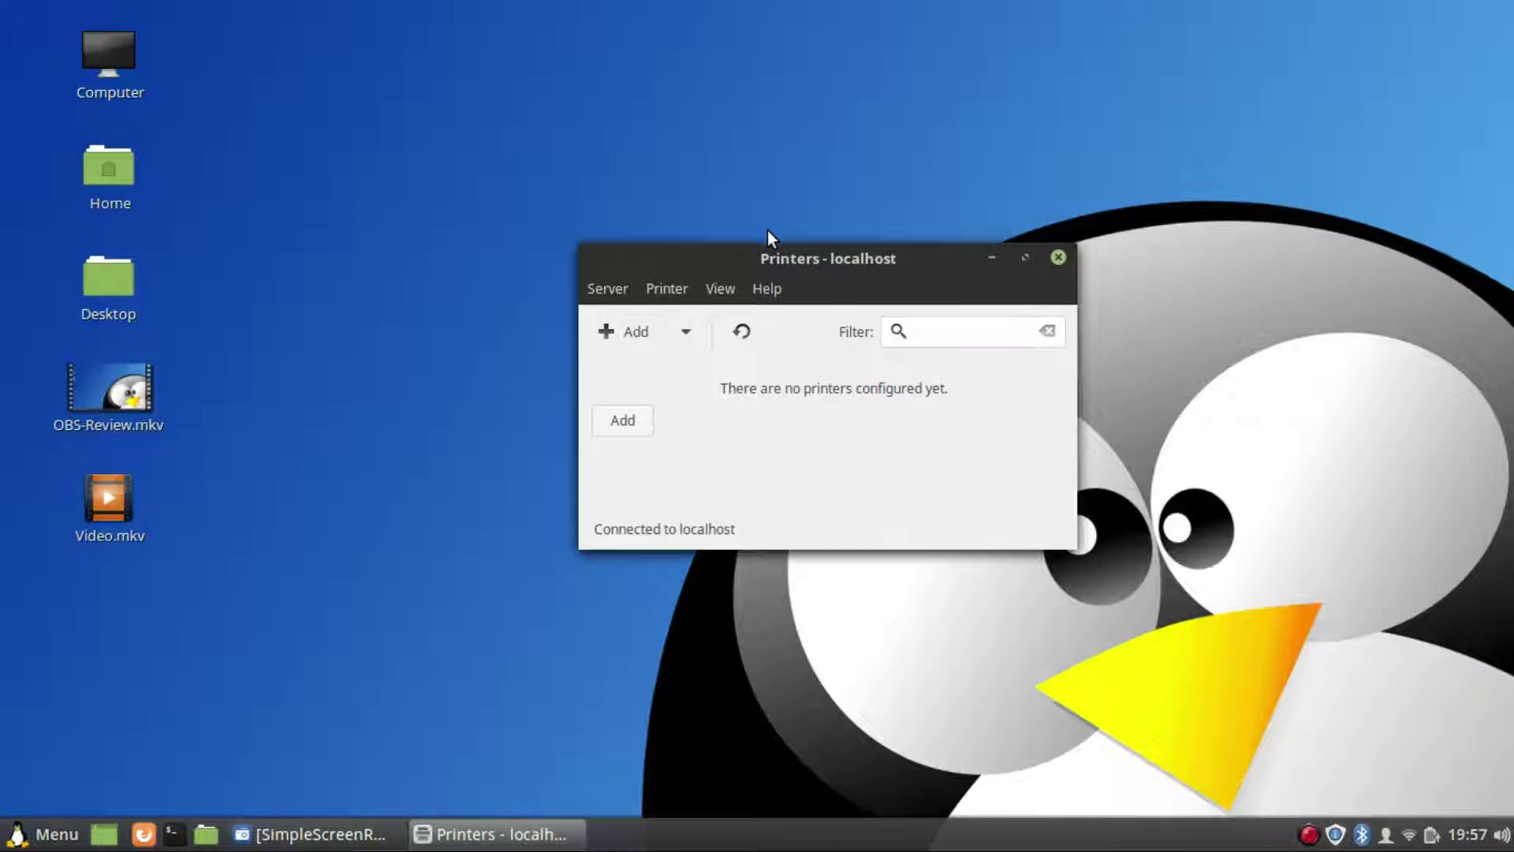
drag(817, 257, 726, 275)
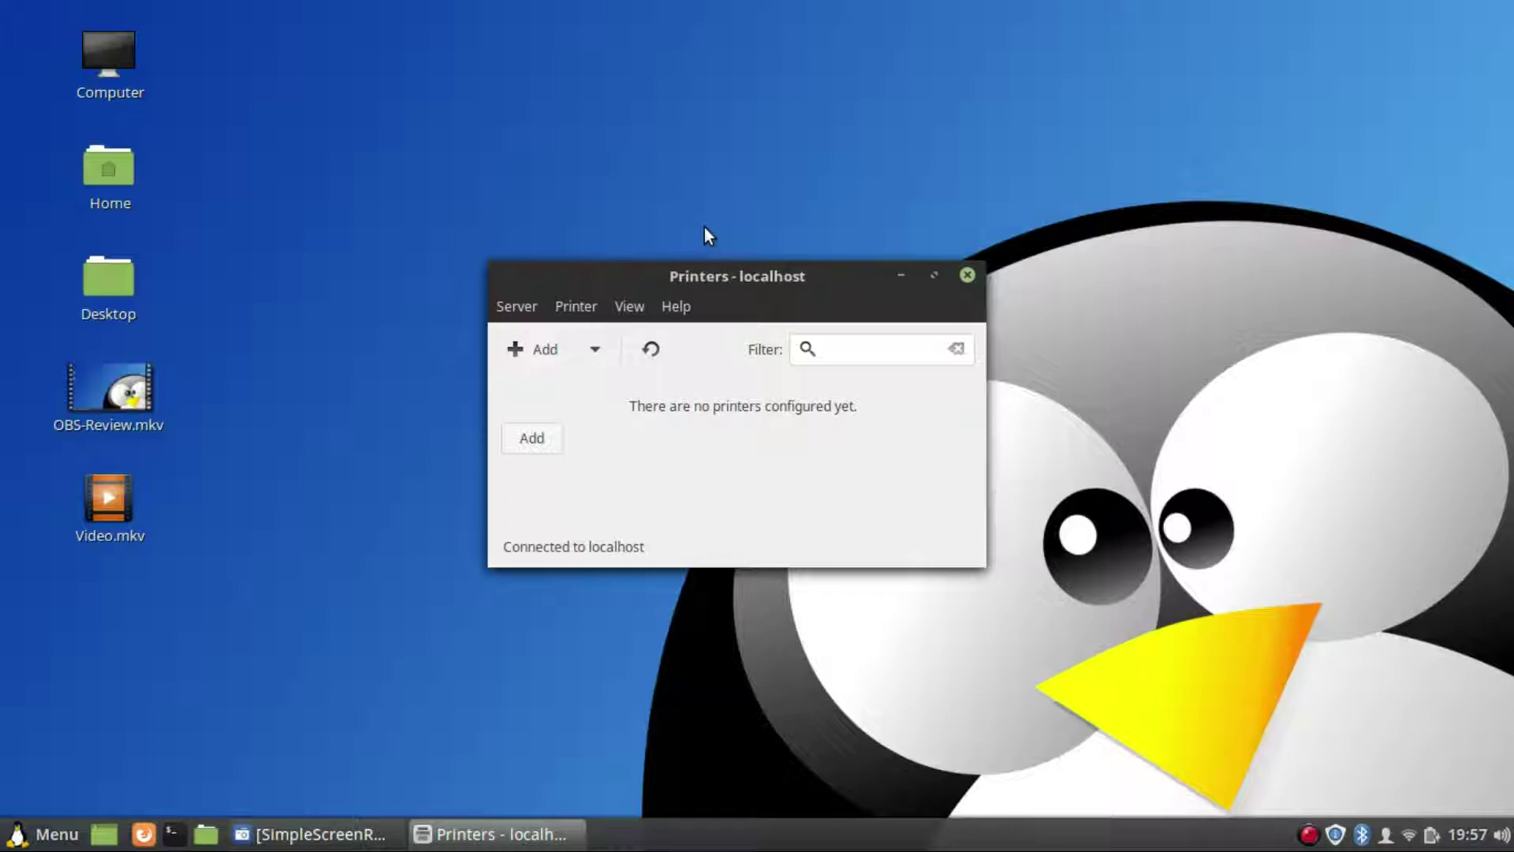
- Add a network printer and pick HP Officejet 6700 (192.168.1.5) via IPP DNS-SD
click(539, 439)
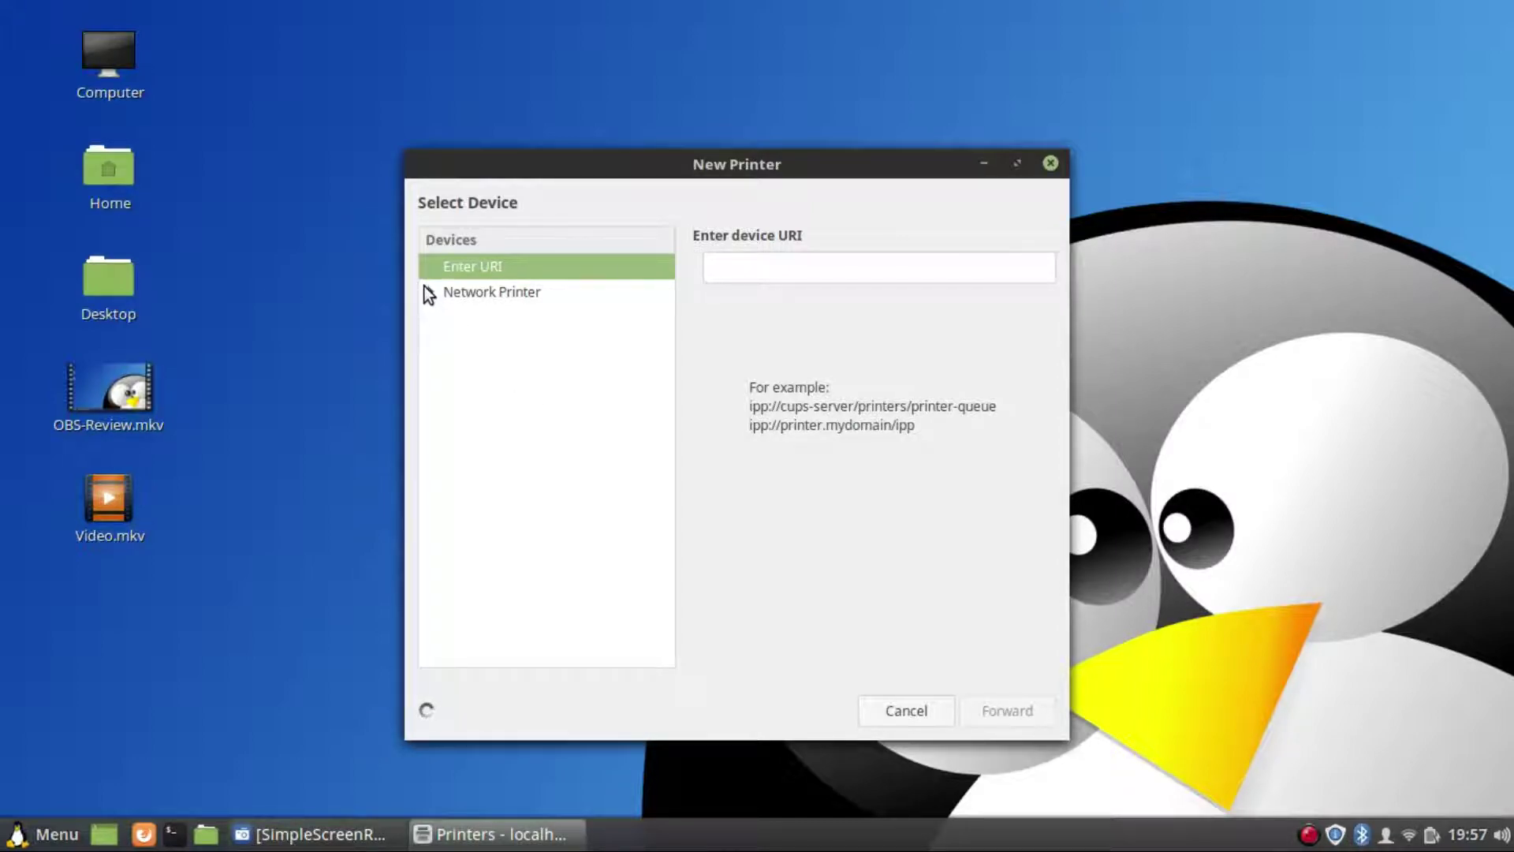
click(428, 292)
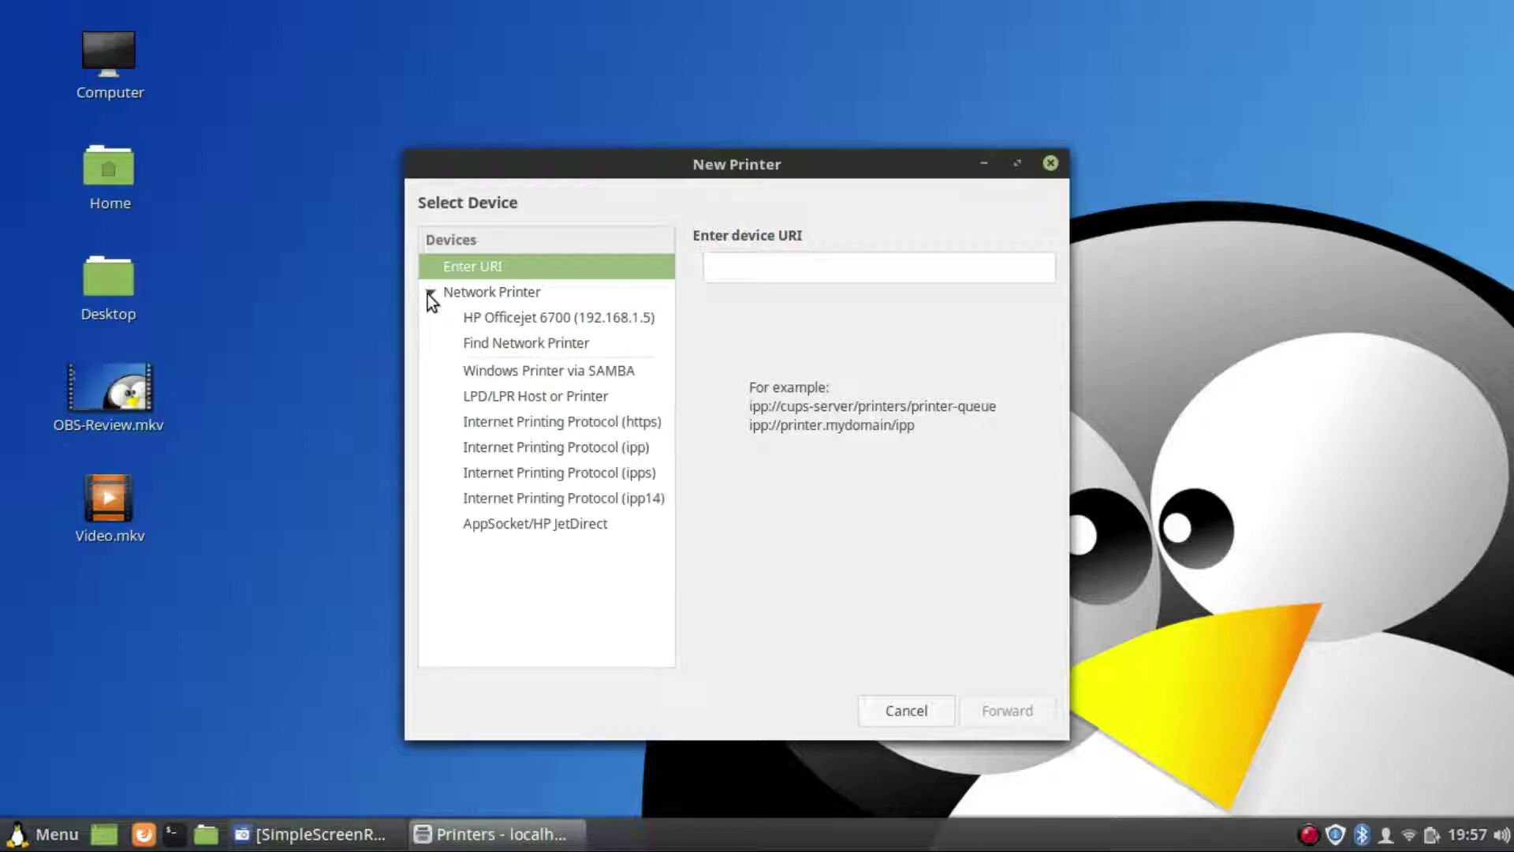
click(510, 342)
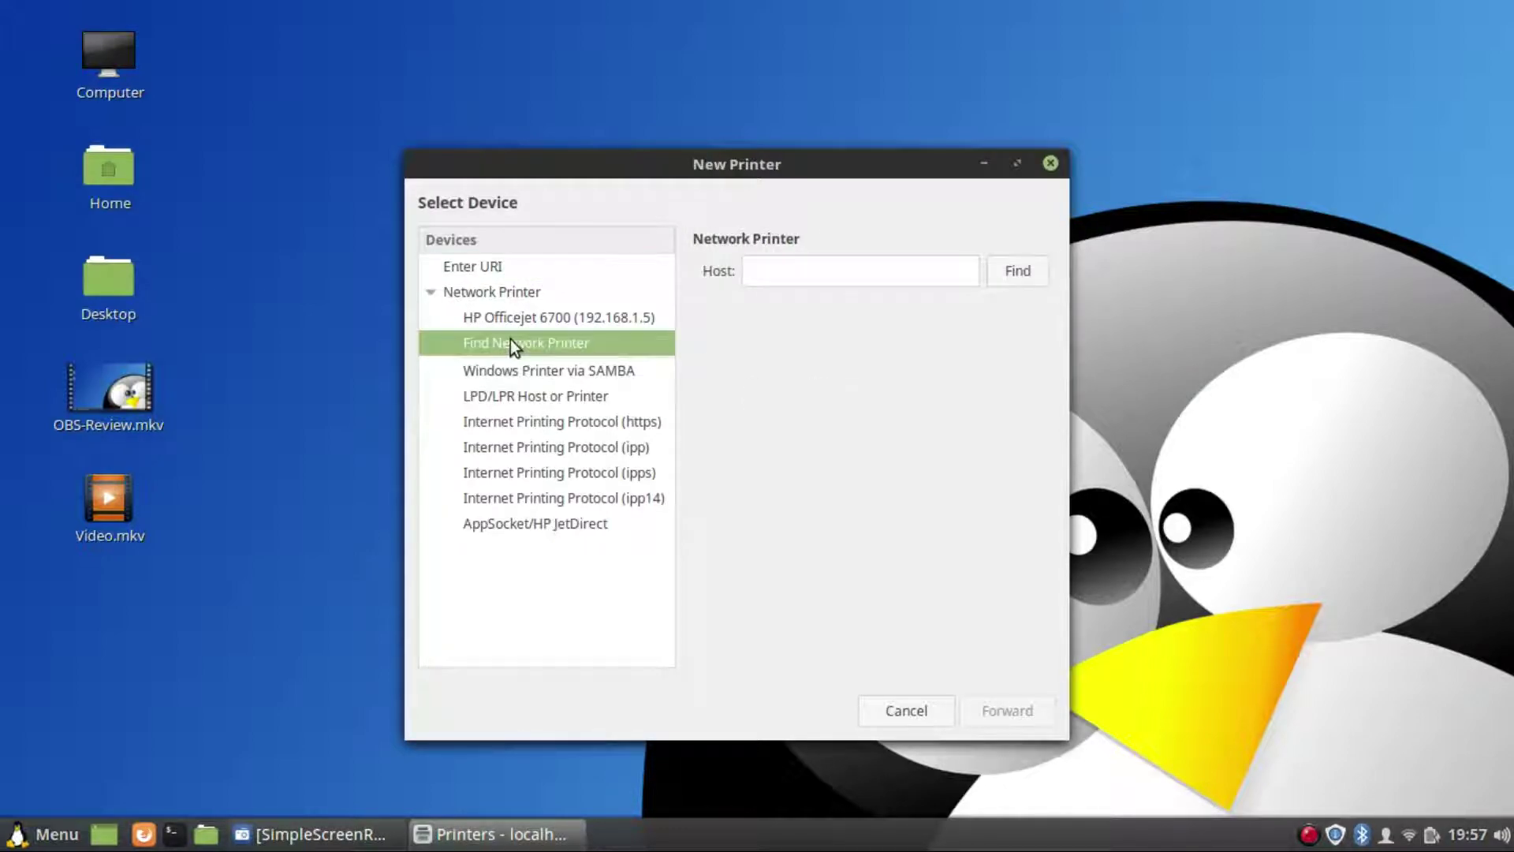
click(1020, 278)
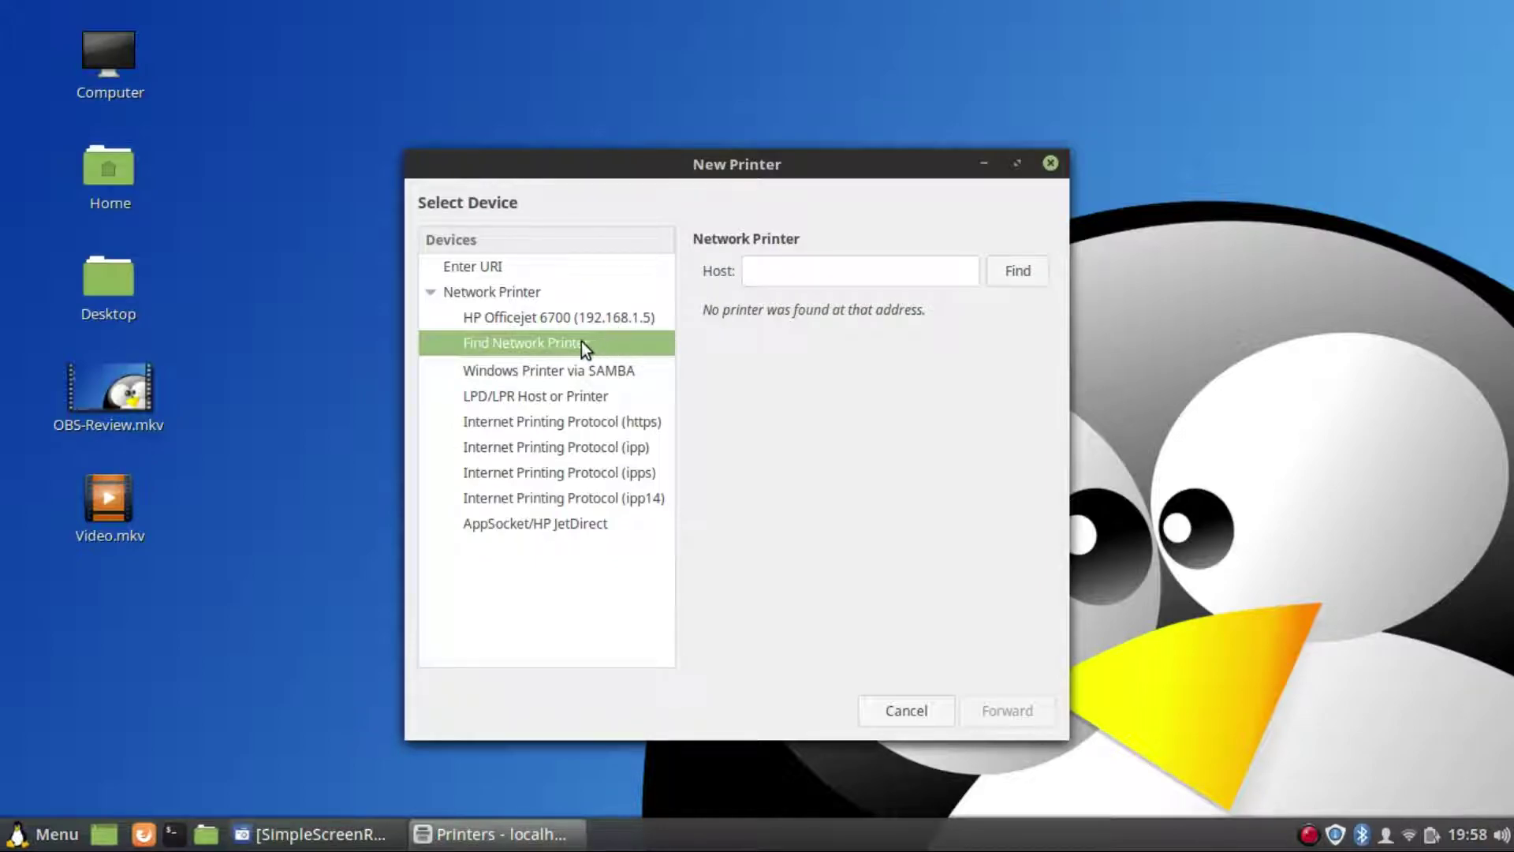
click(530, 315)
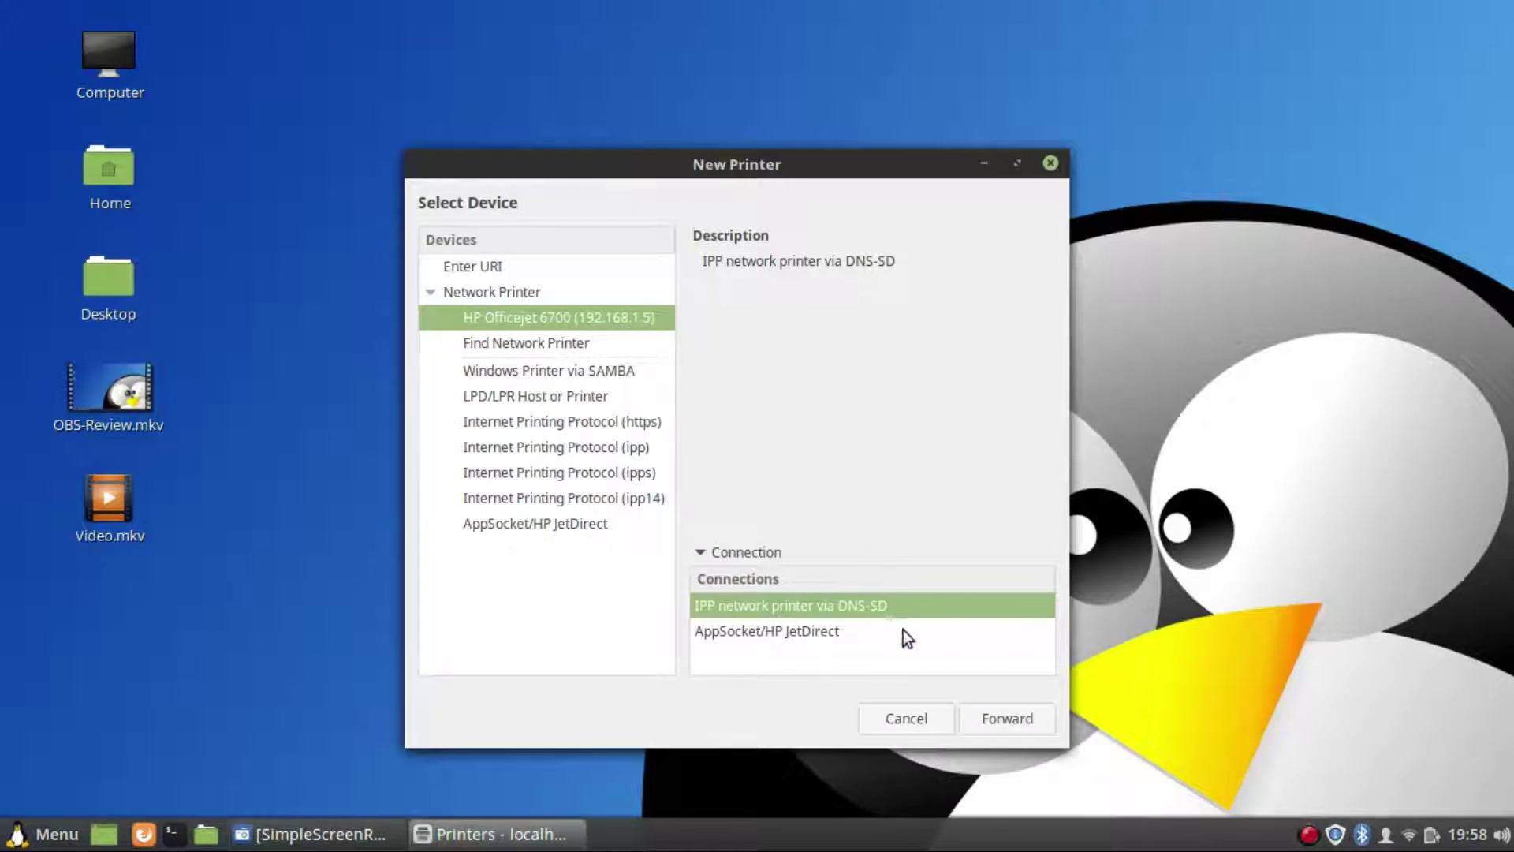
- Accept the drivers, leave the duplexer off, and keep the name HP-Officejet-6700
click(1009, 719)
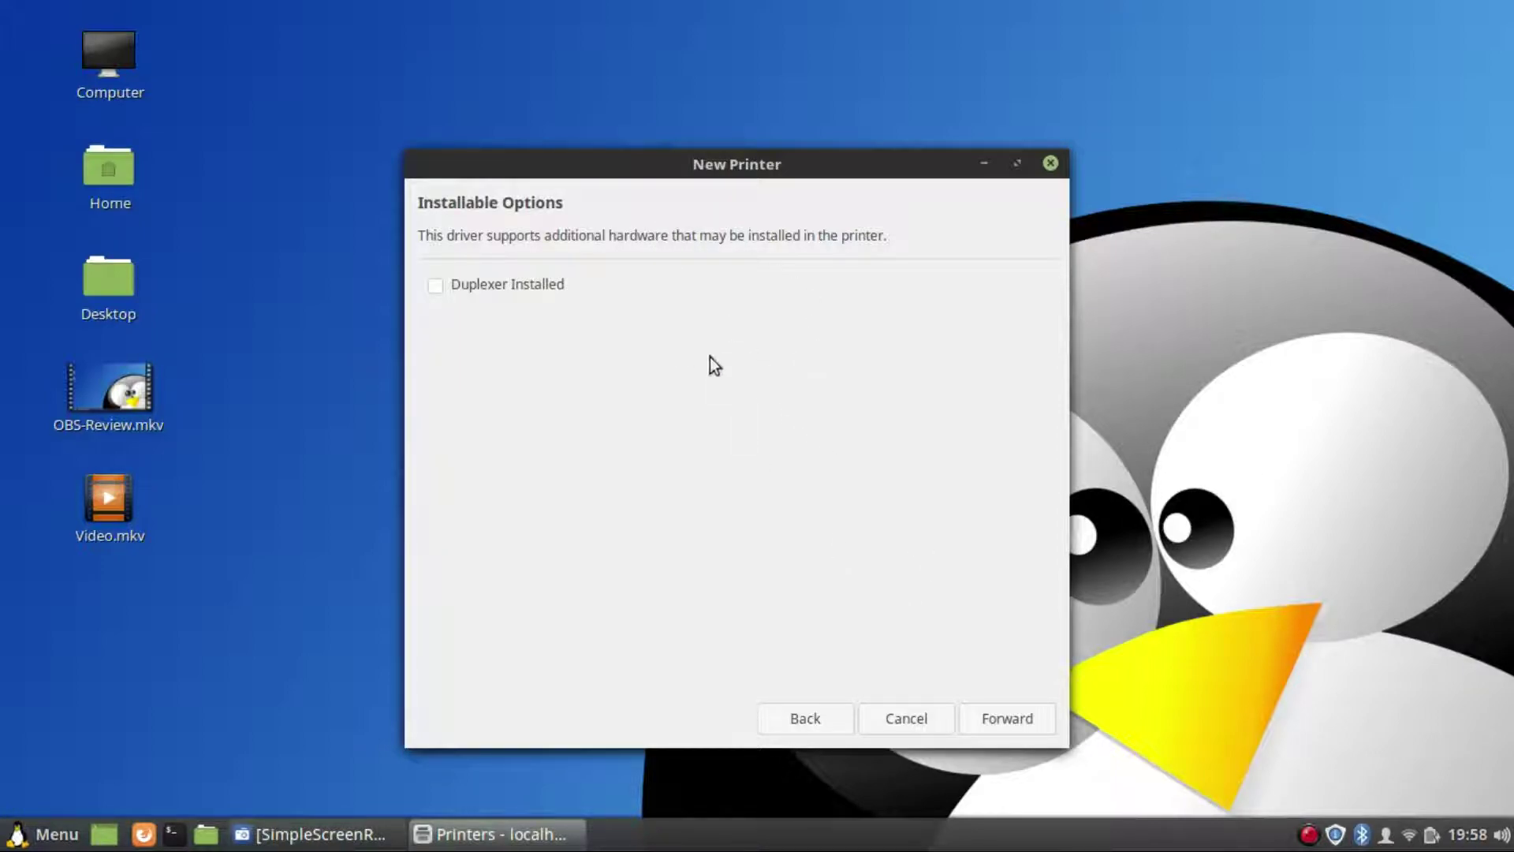
click(1019, 719)
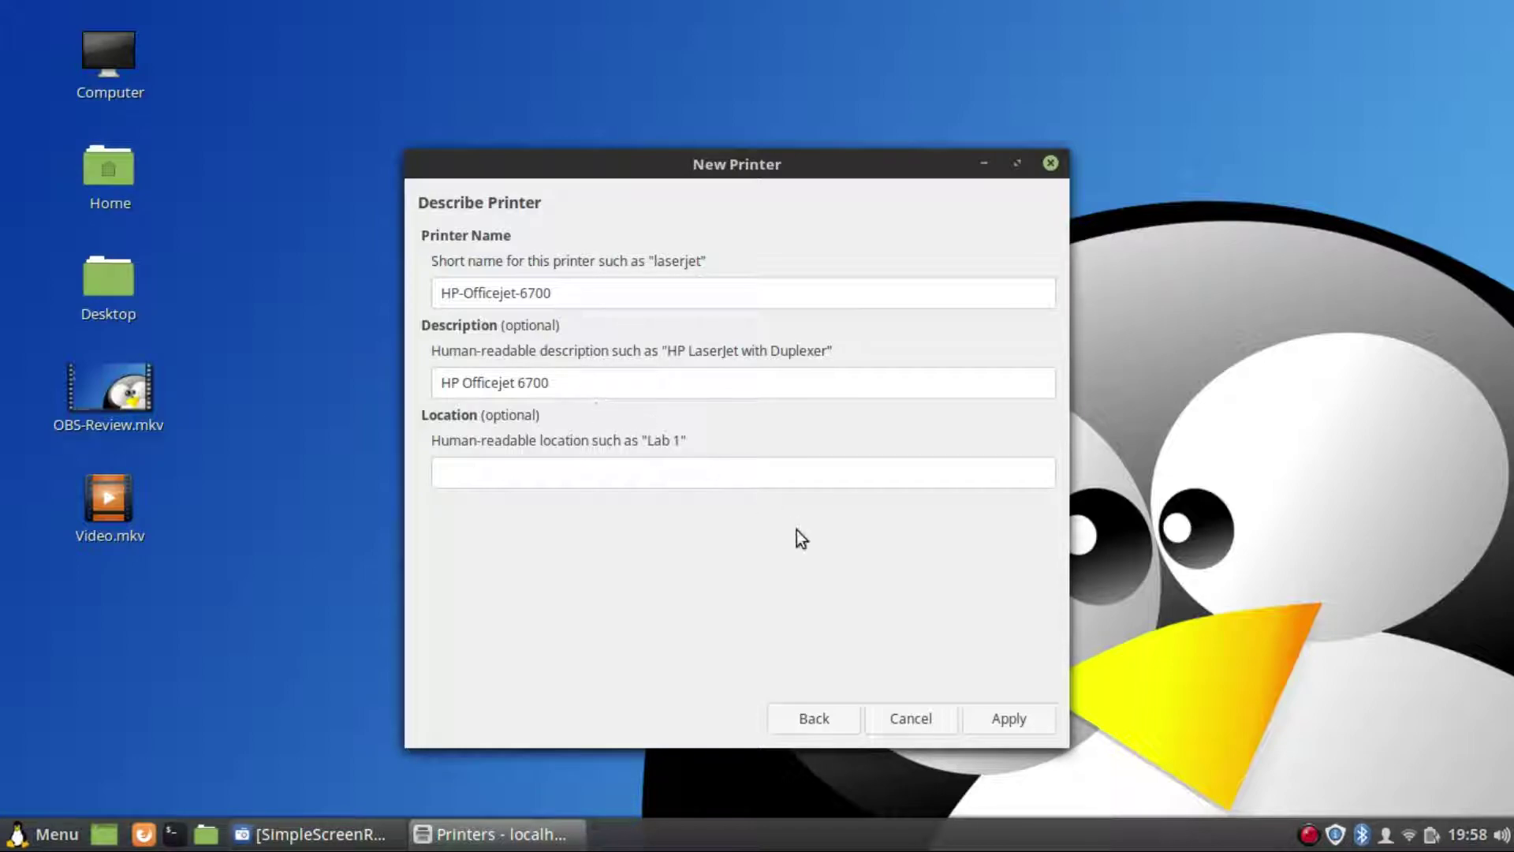
click(1008, 719)
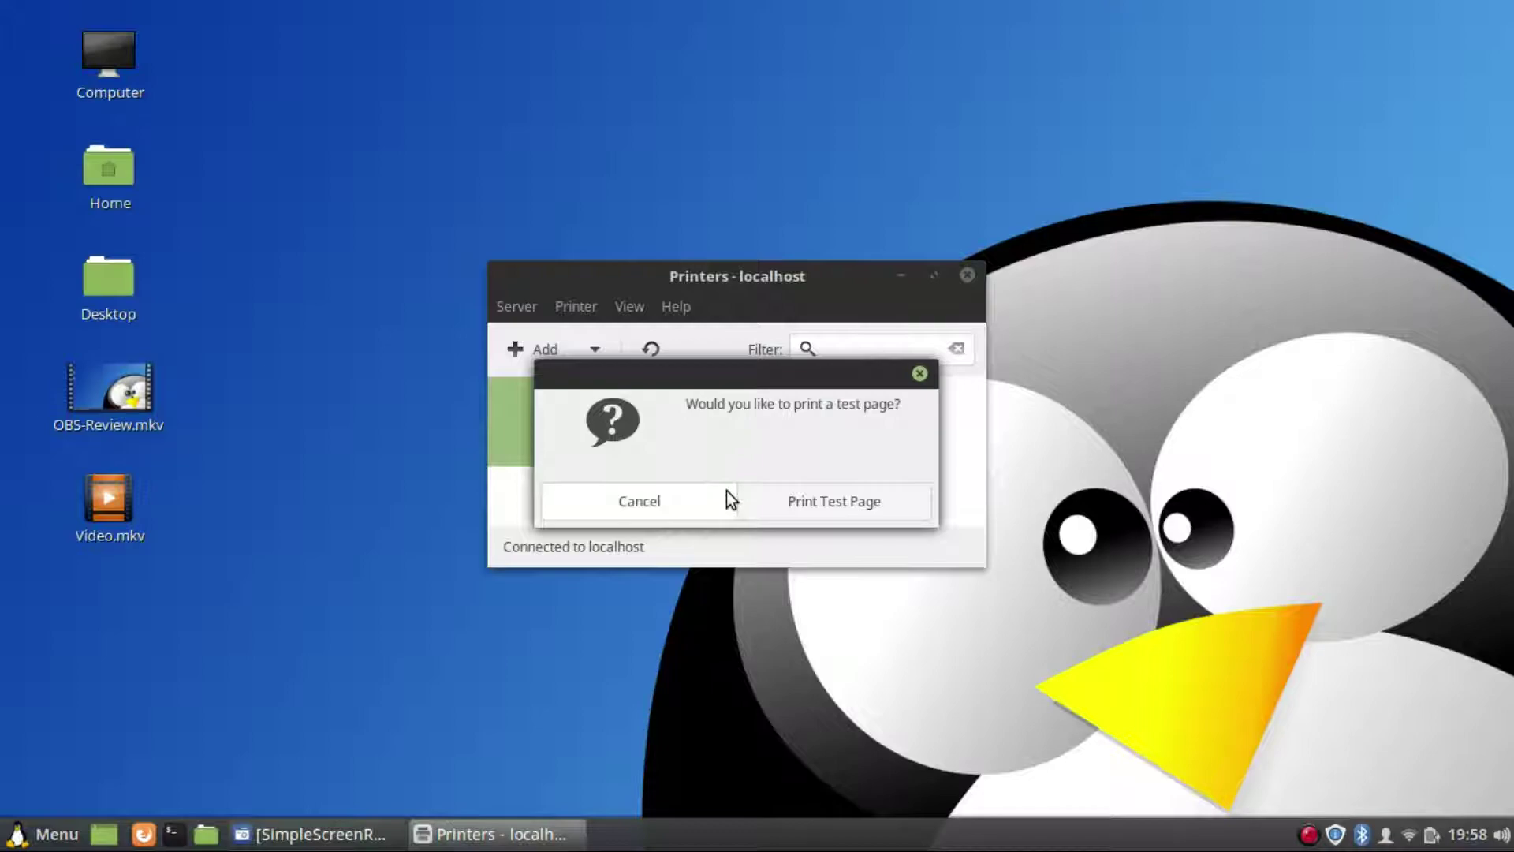
- Decline the test page, then move and enlarge the Printers window
click(673, 516)
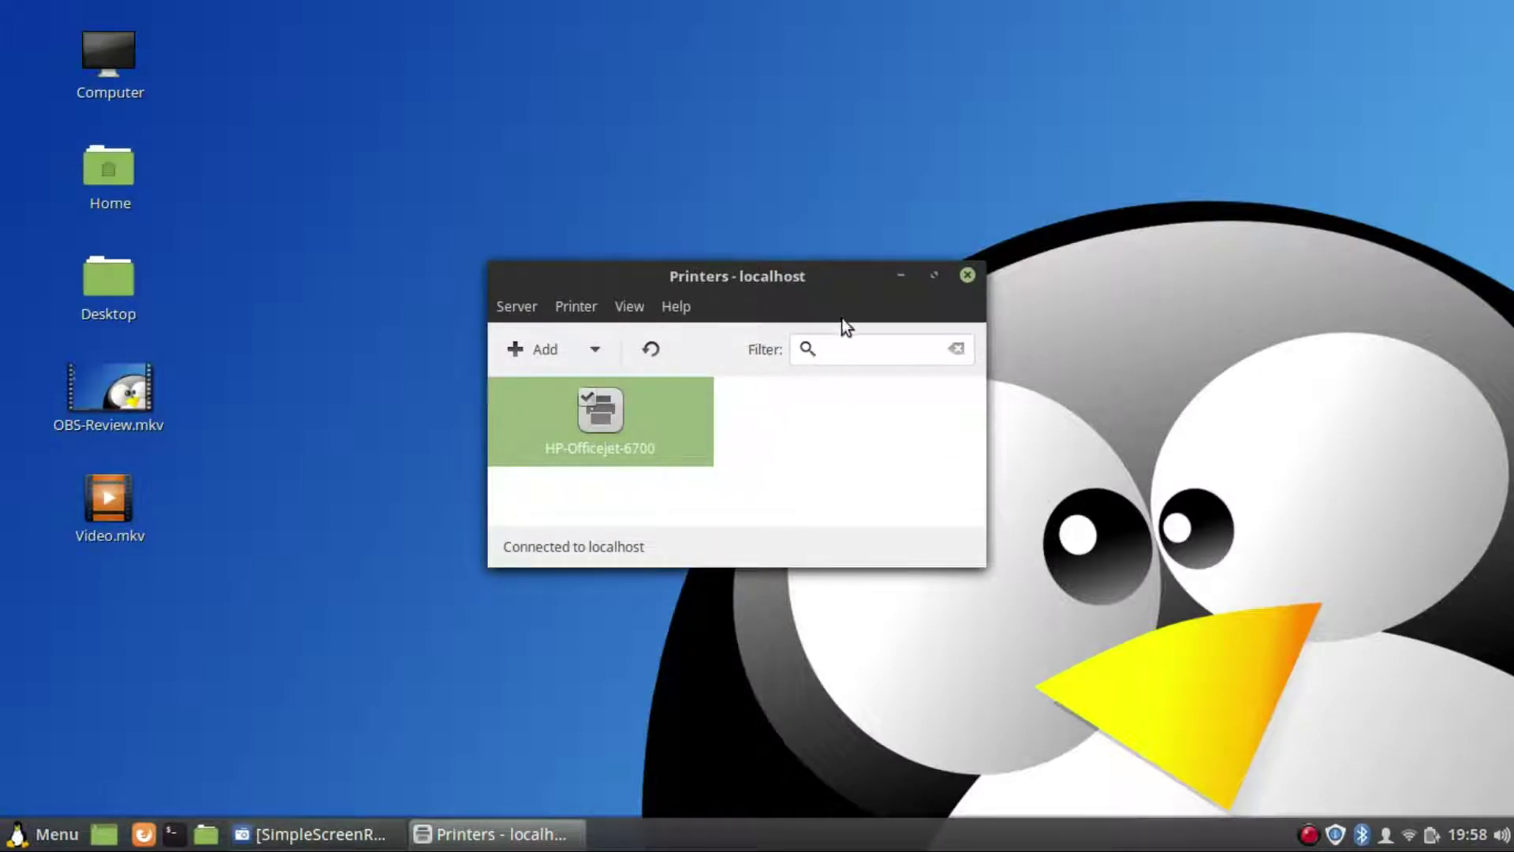
drag(747, 312, 763, 232)
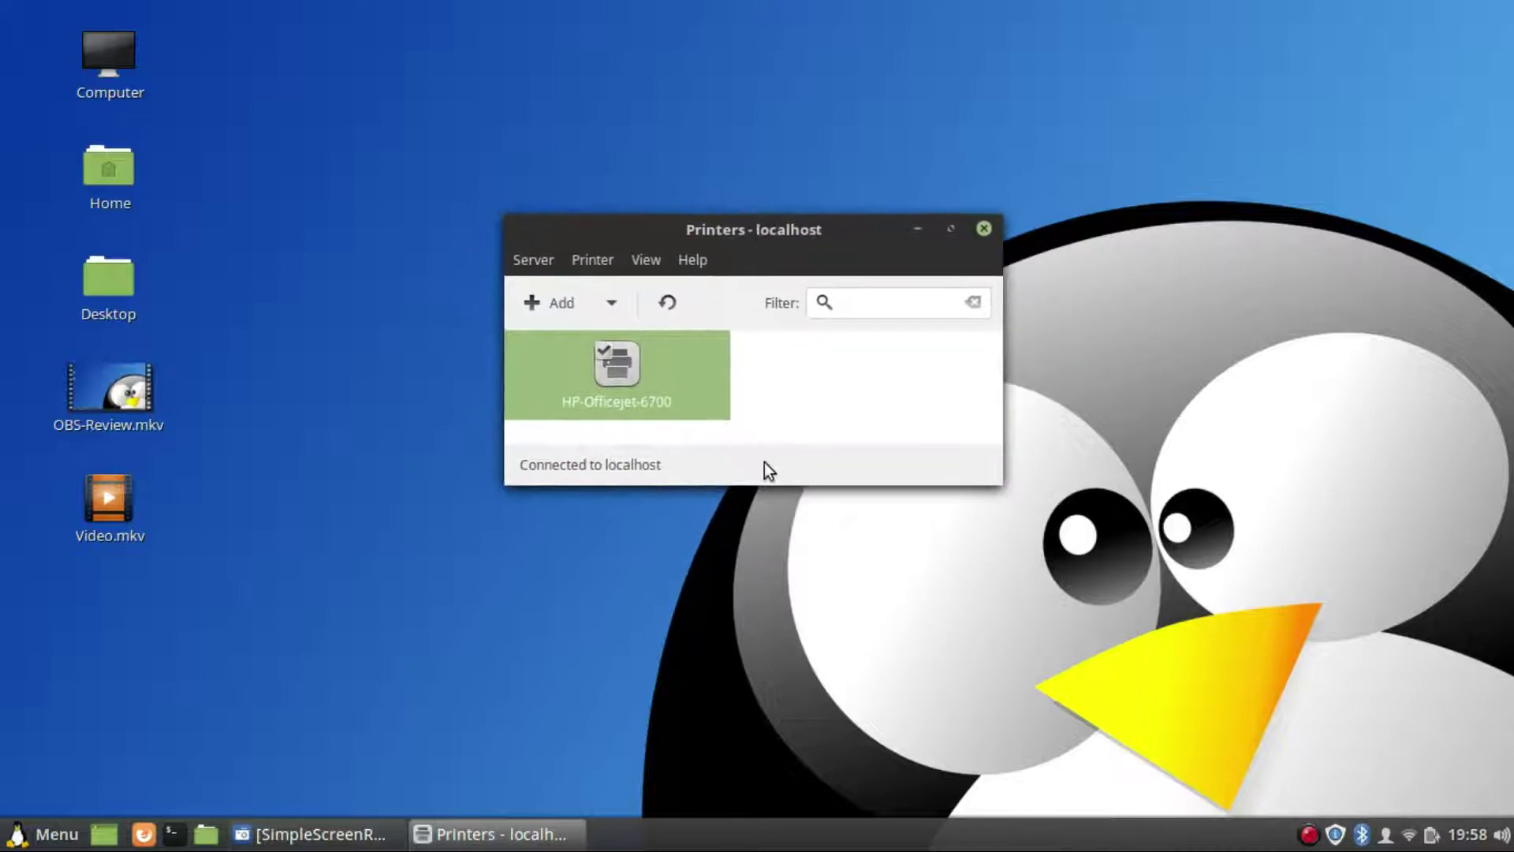
drag(774, 486, 795, 556)
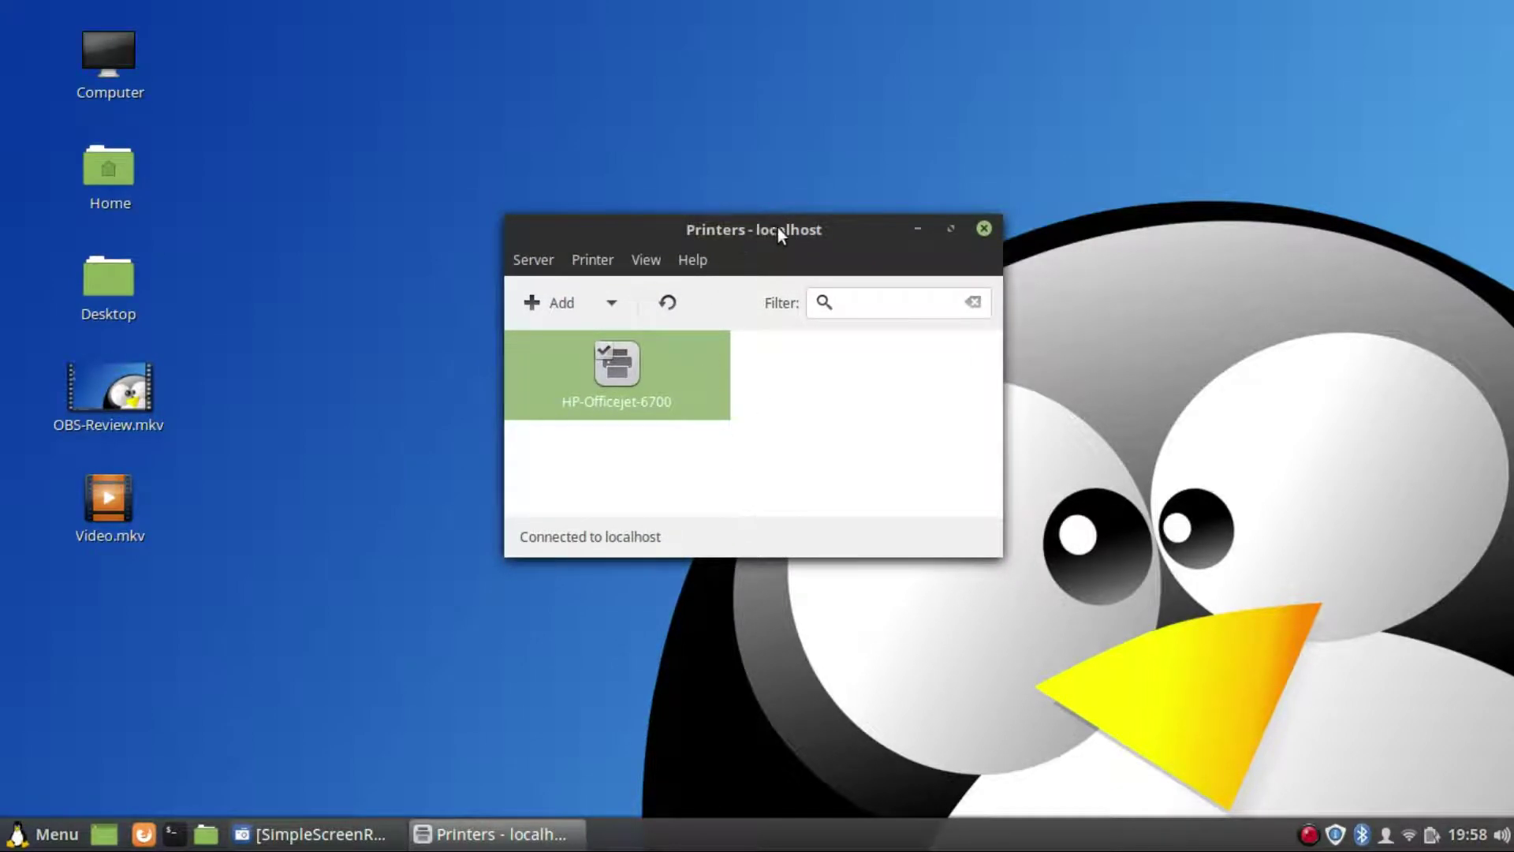
drag(778, 228, 808, 232)
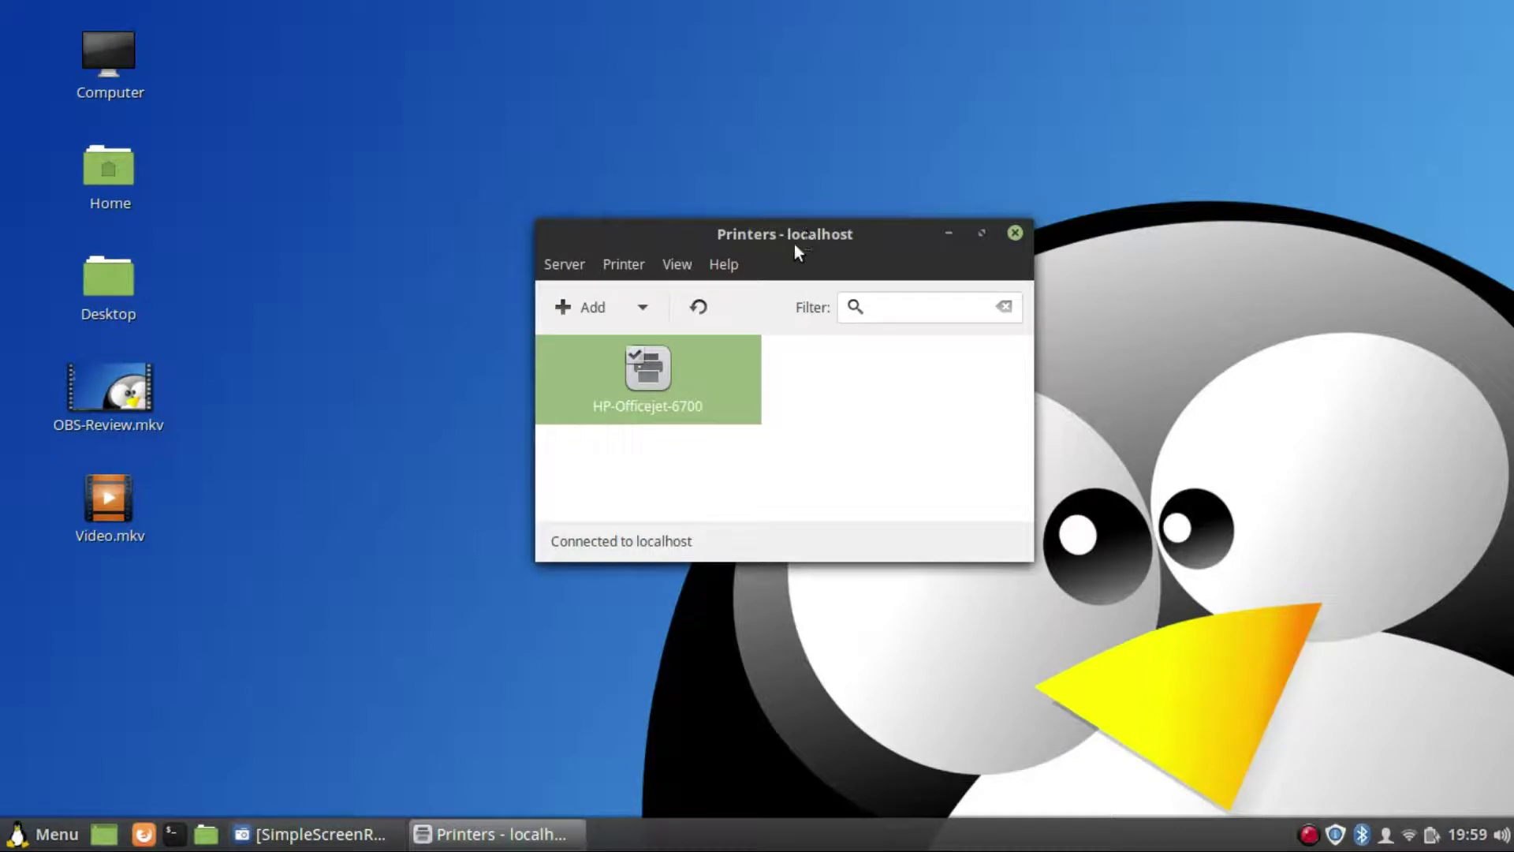
click(1013, 234)
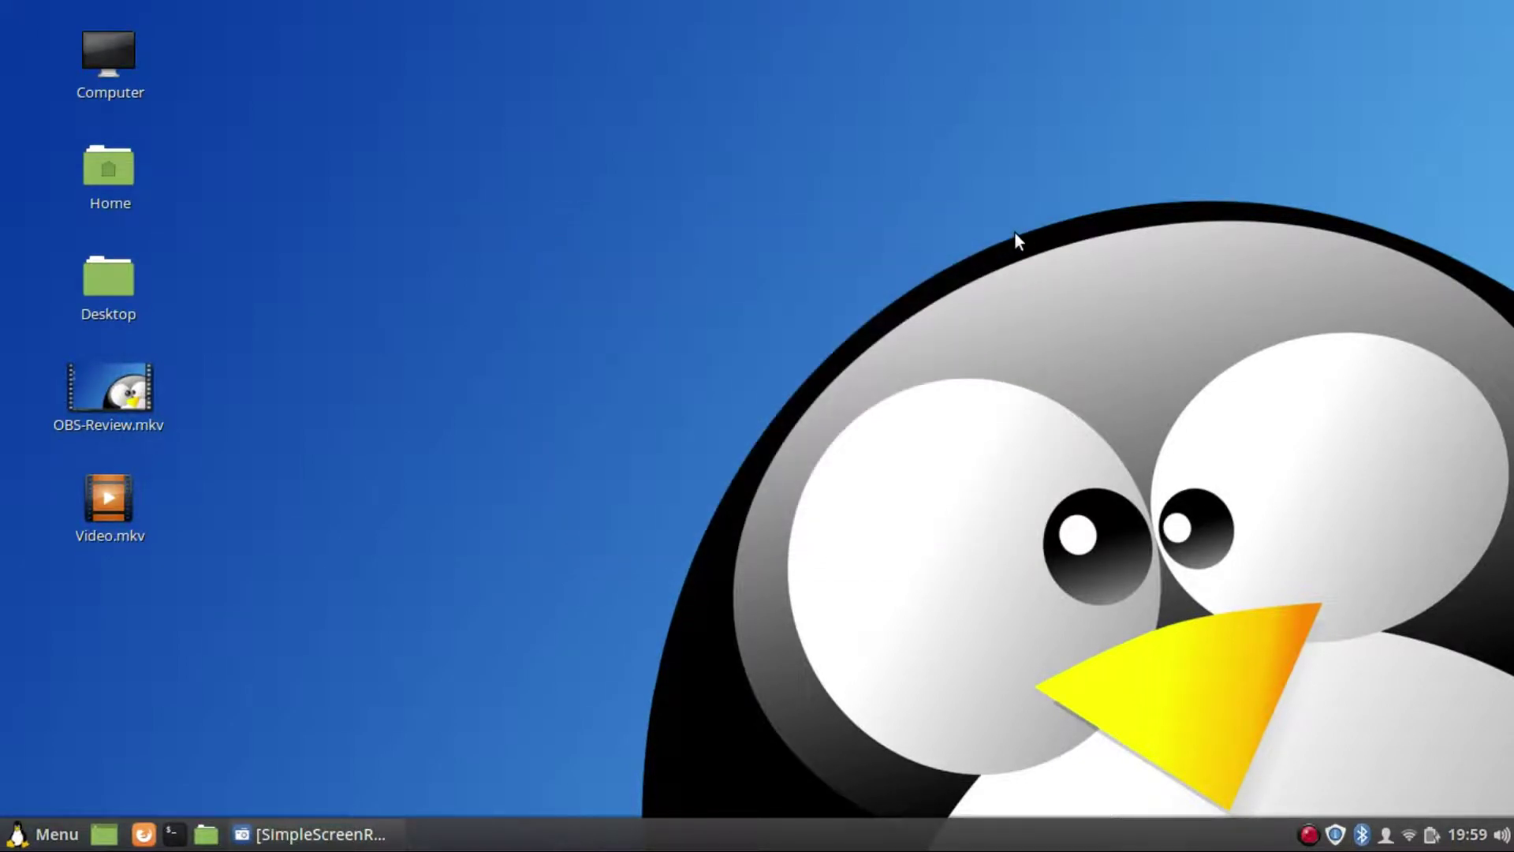